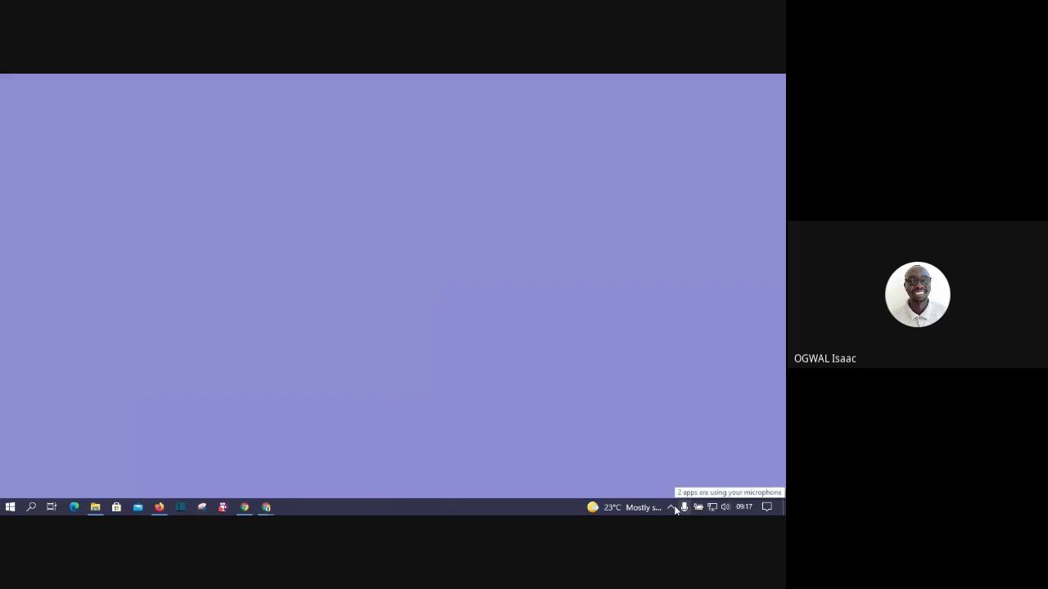
# Step: Bring up the FlashBack recorder controls and stop the running screen recording
pyautogui.click(670, 506)
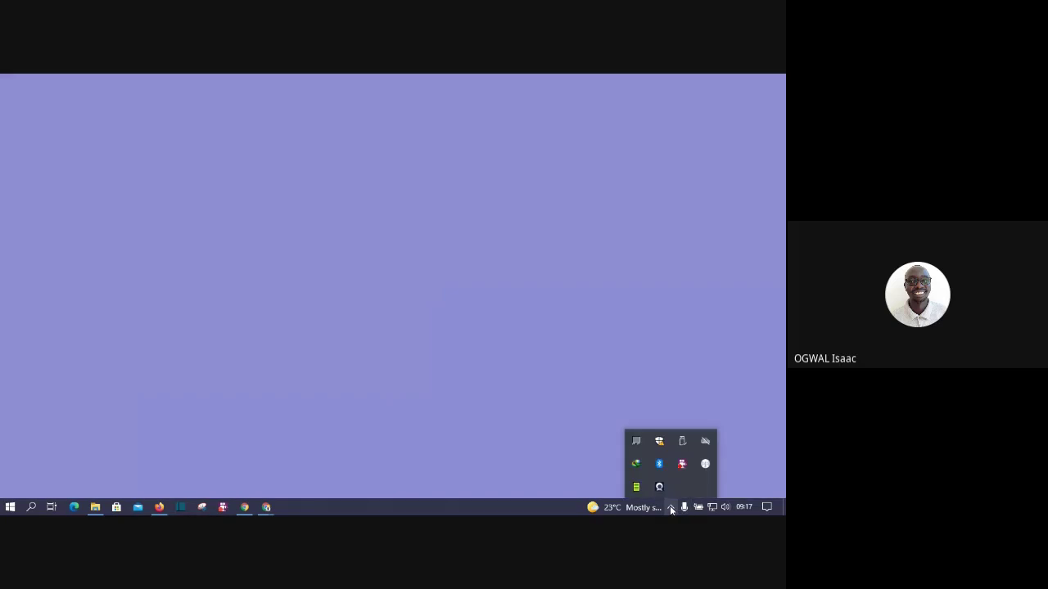
pyautogui.click(684, 465)
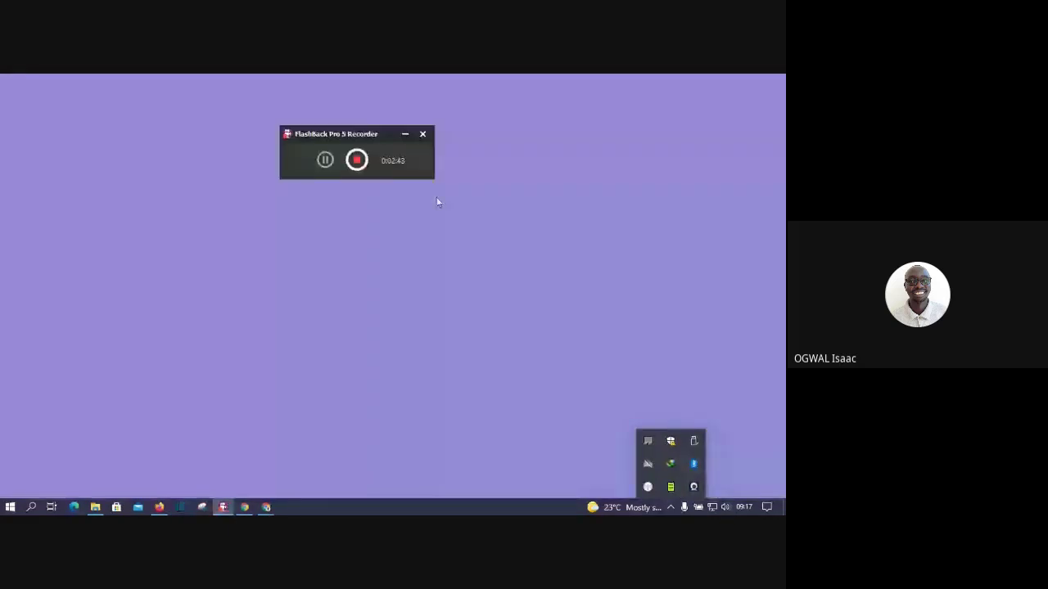
pyautogui.click(357, 160)
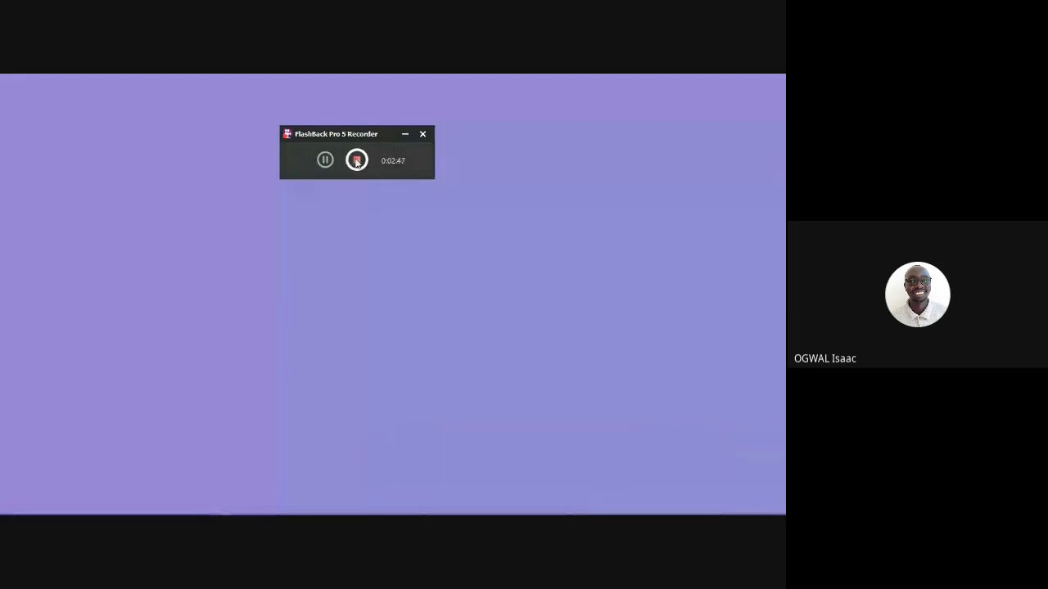
pyautogui.click(405, 134)
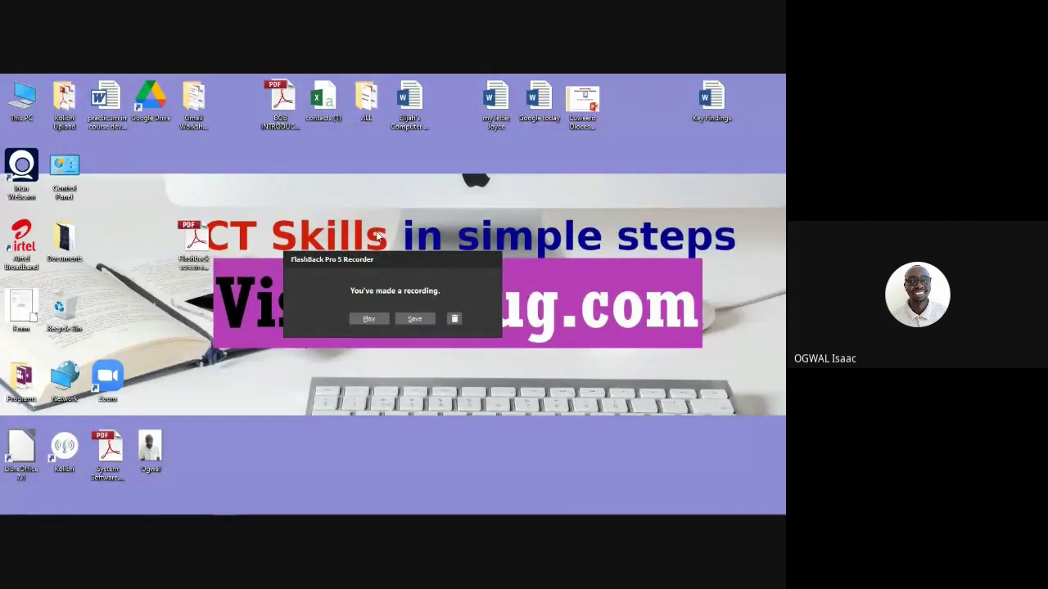
# Step: Open the finished recording in the player, preview its playback and stop it
pyautogui.click(369, 320)
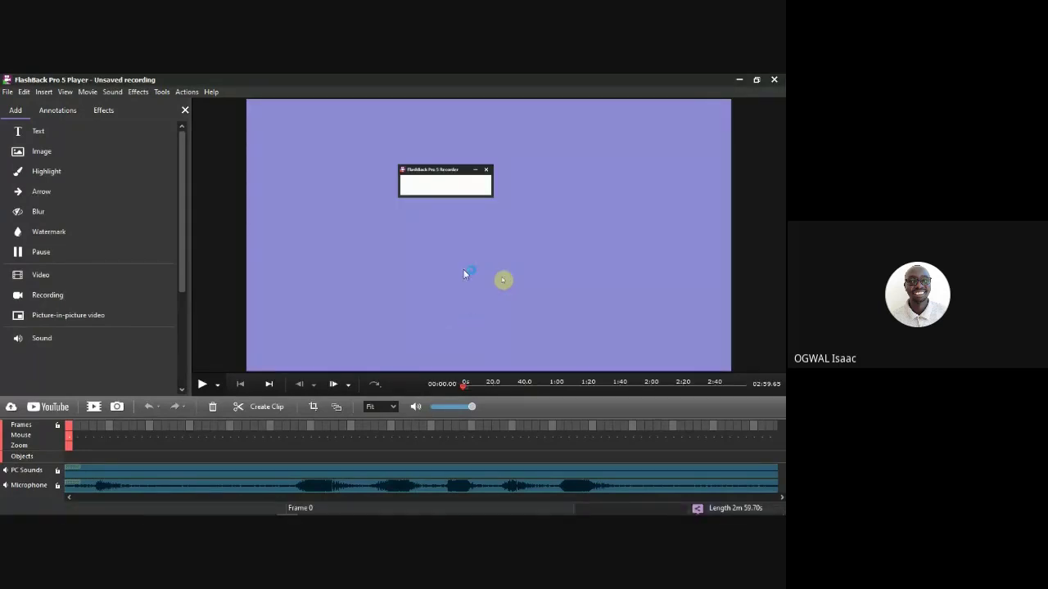
pyautogui.click(201, 384)
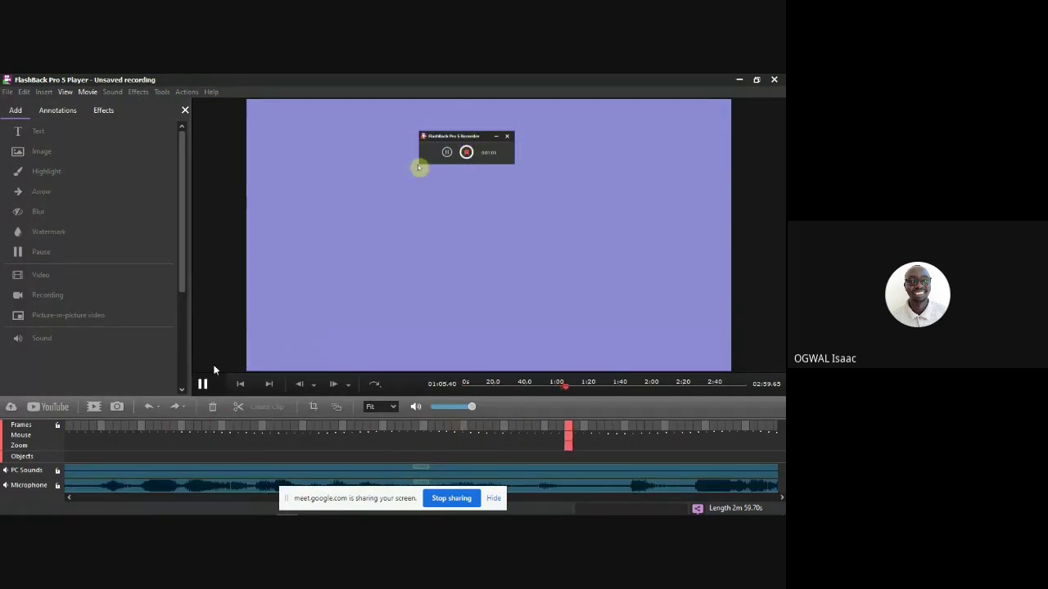
pyautogui.click(326, 301)
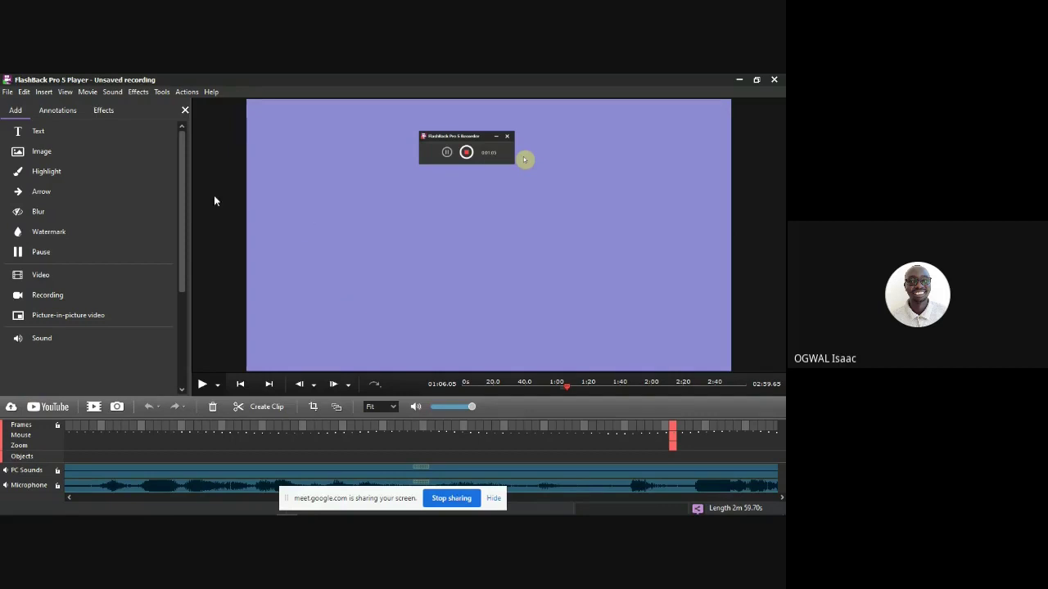
# Step: Start saving the recording with Save As, keeping FlashBack Movie files (*.fbr) as the file type
pyautogui.click(9, 95)
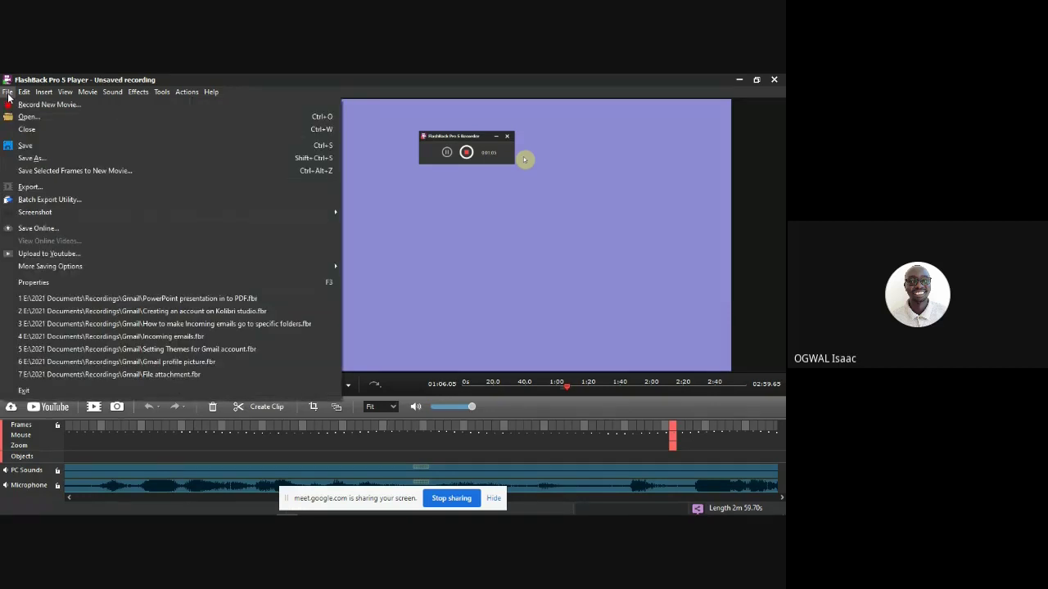
pyautogui.click(411, 215)
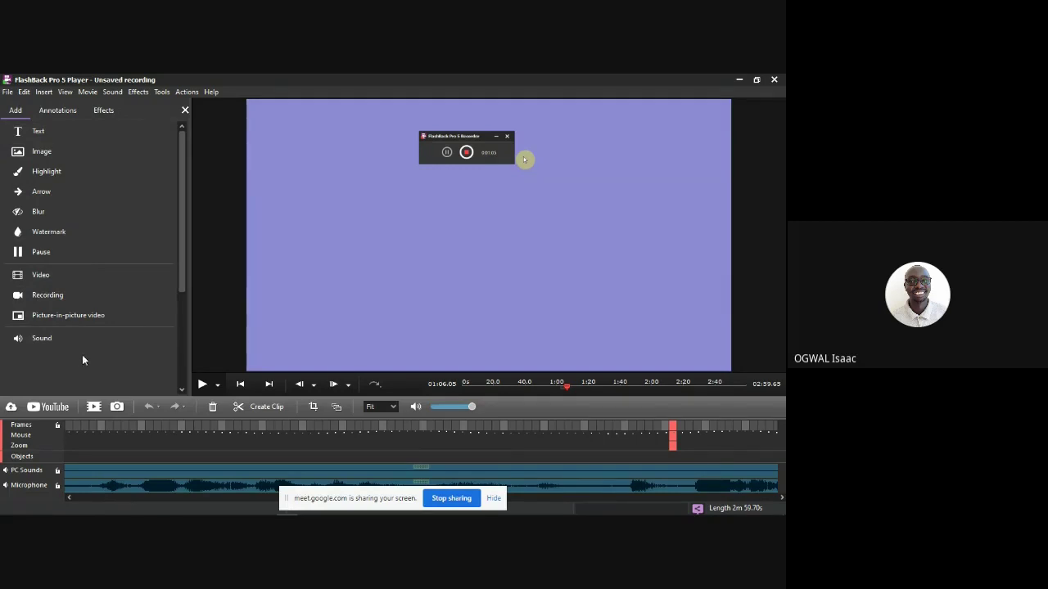
pyautogui.click(6, 92)
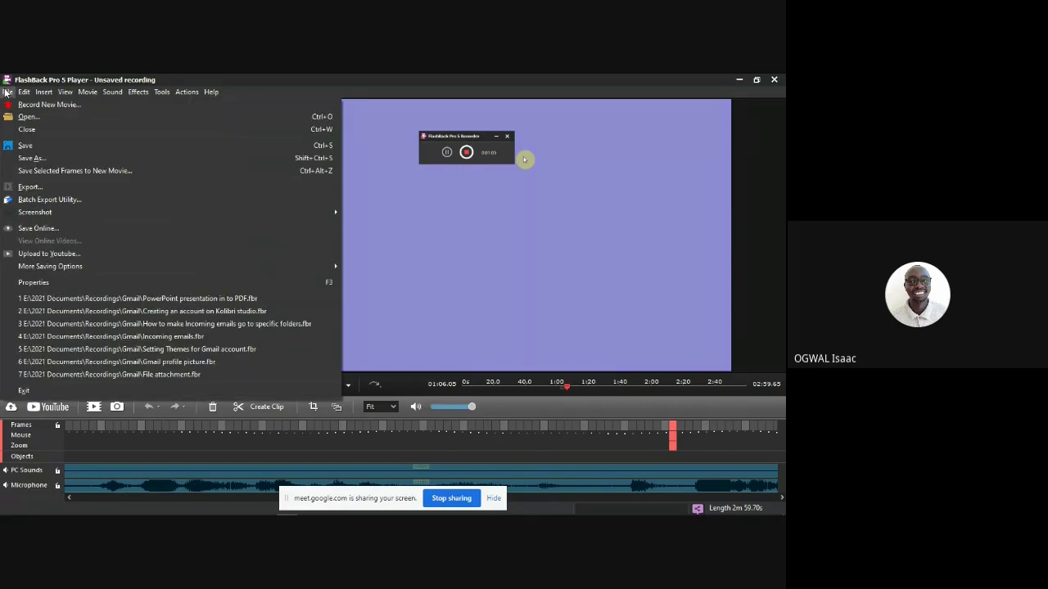
pyautogui.click(30, 158)
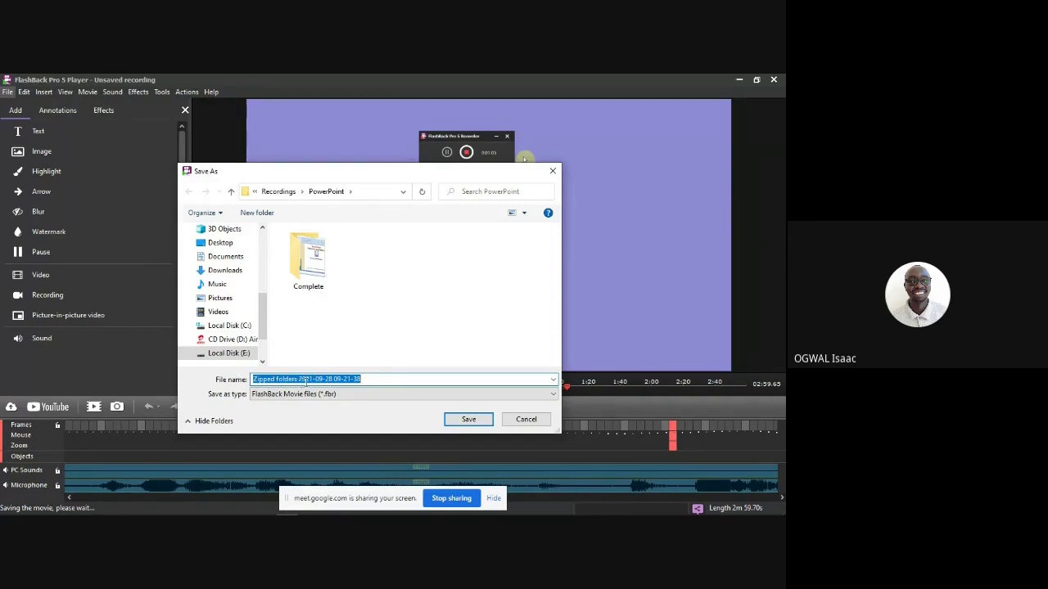
pyautogui.click(306, 379)
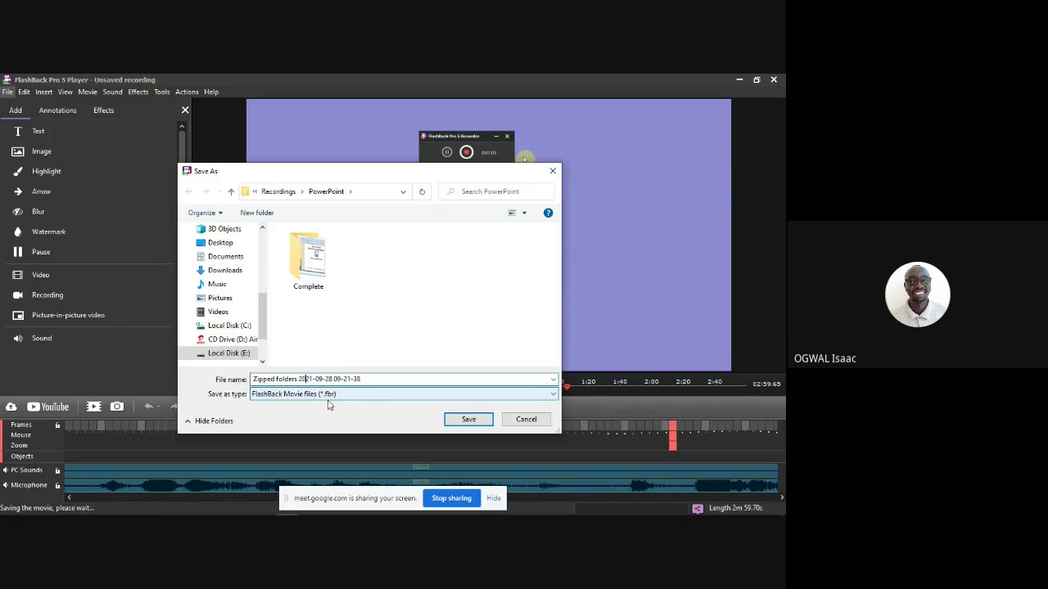
pyautogui.click(361, 396)
pyautogui.click(361, 397)
pyautogui.click(361, 397)
pyautogui.click(361, 397)
pyautogui.click(361, 397)
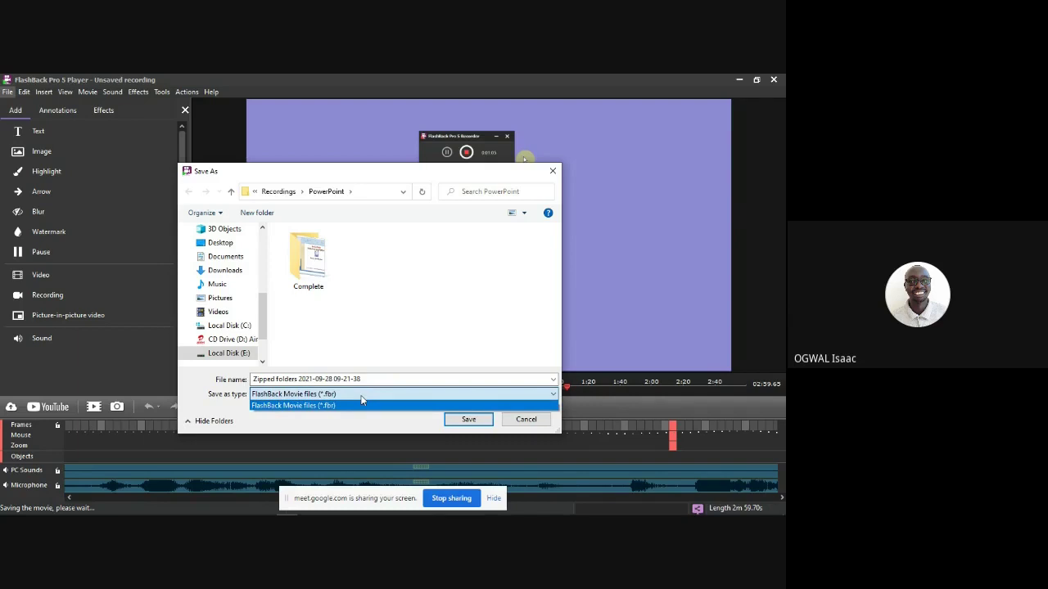
pyautogui.click(362, 404)
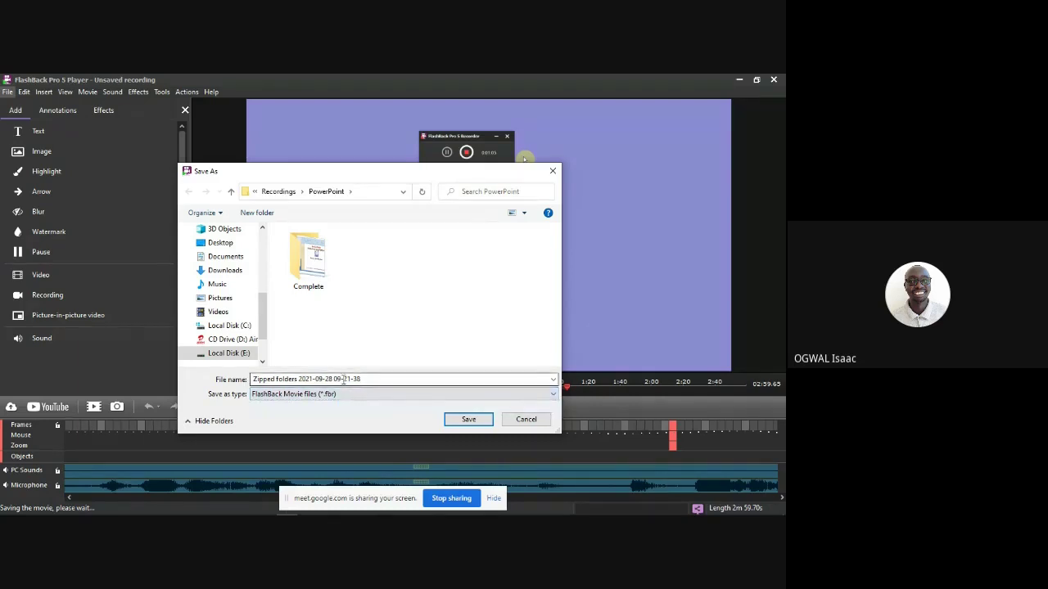
# Step: Name the recording workshop and save it to the Desktop
pyautogui.click(315, 379)
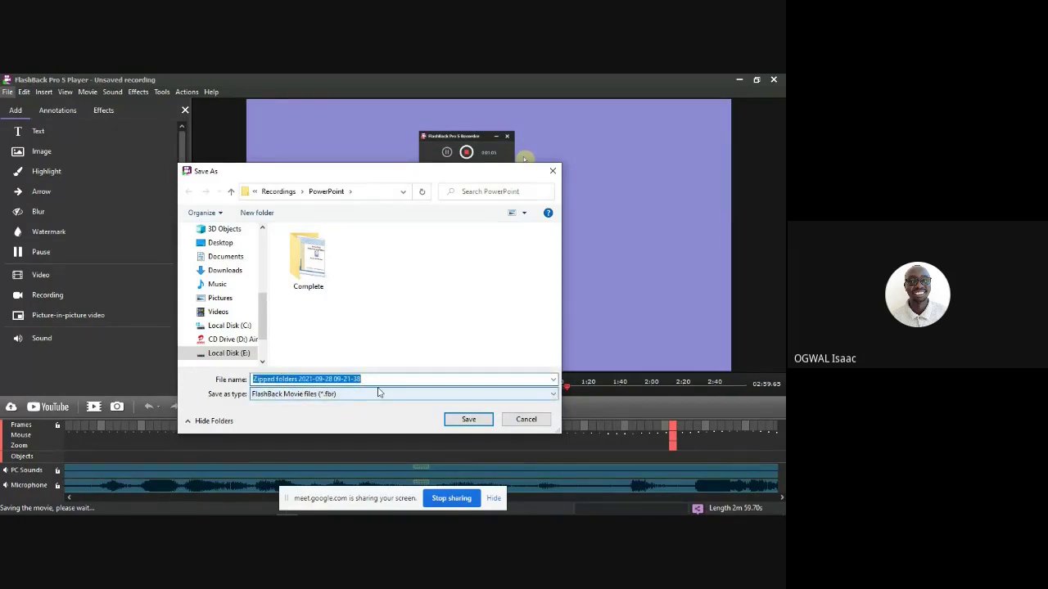
pyautogui.press('BackSpace')
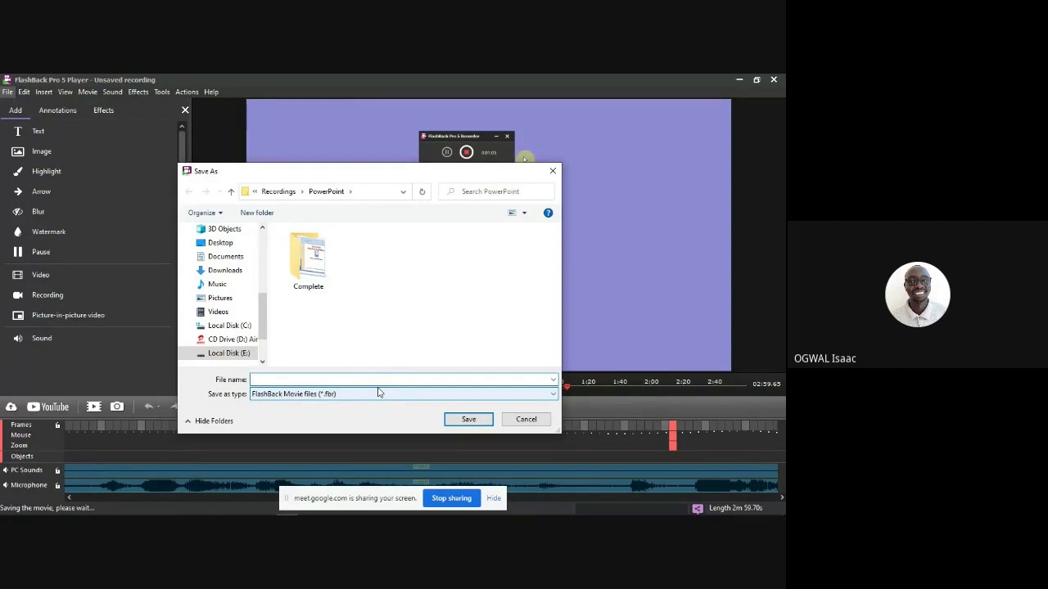
pyautogui.write('workshop')
pyautogui.click(250, 244)
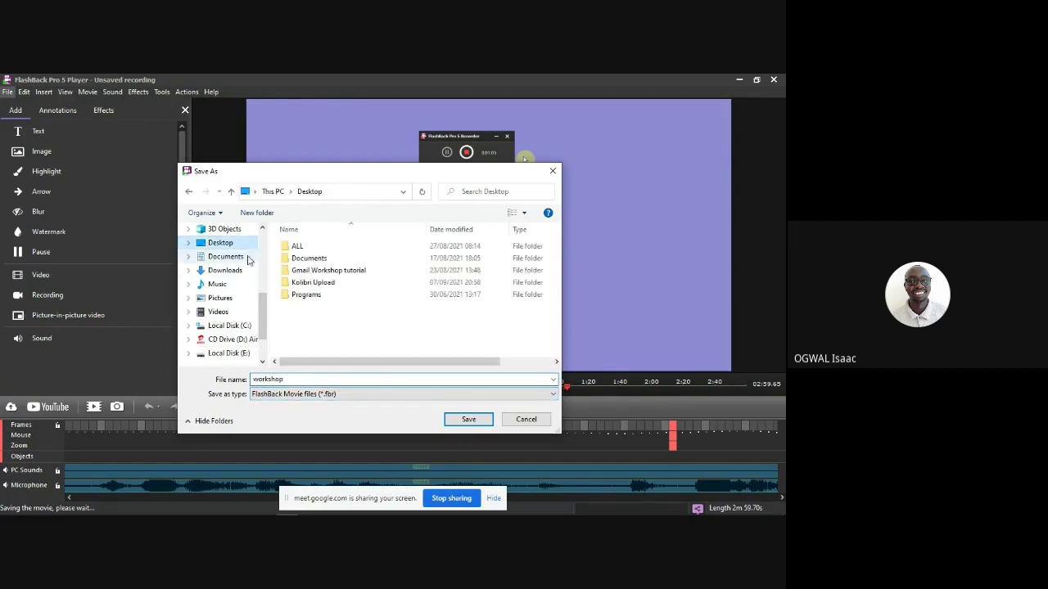
pyautogui.click(465, 420)
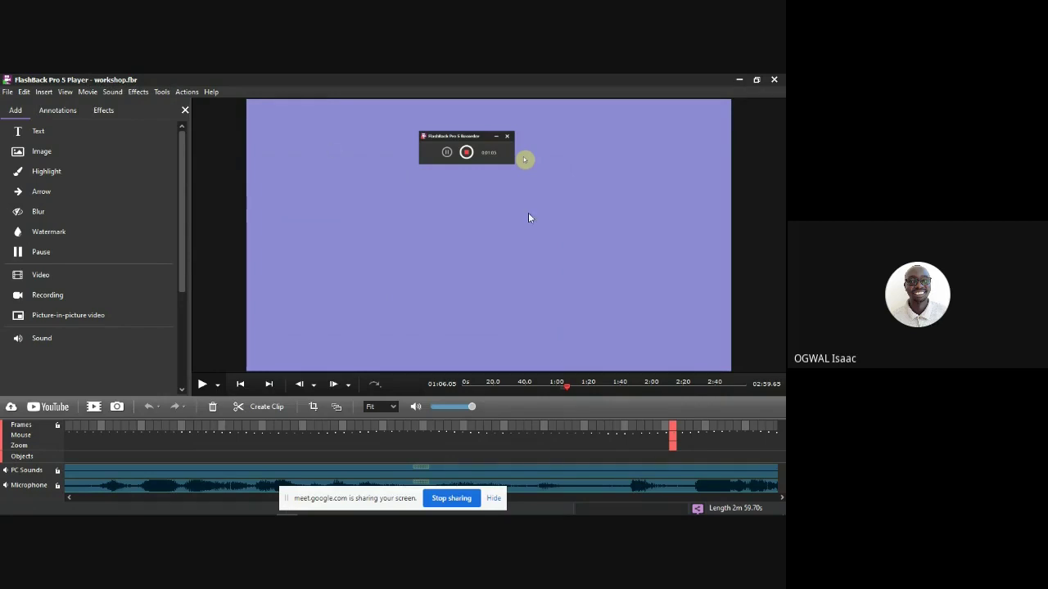
# Step: Close the player and rearrange the desktop, moving the workshop file into the top row and the Key Findings document below it
pyautogui.click(771, 82)
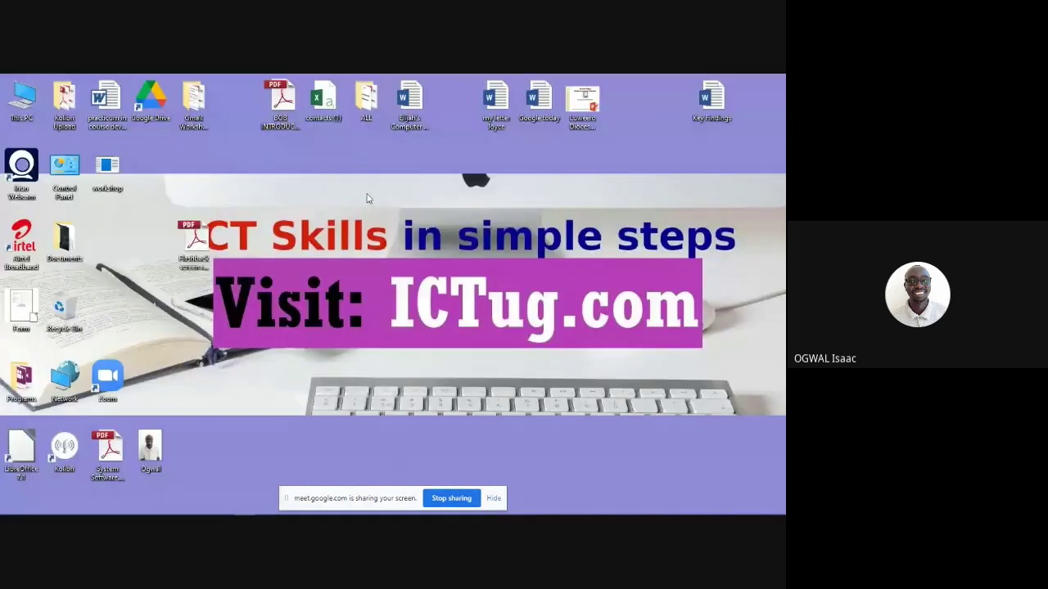
pyautogui.rightClick(345, 190)
pyautogui.click(370, 221)
pyautogui.moveTo(118, 170); pyautogui.dragTo(639, 145)
pyautogui.moveTo(638, 150); pyautogui.dragTo(639, 149)
pyautogui.moveTo(694, 121); pyautogui.dragTo(385, 261)
pyautogui.moveTo(629, 117); pyautogui.dragTo(678, 121)
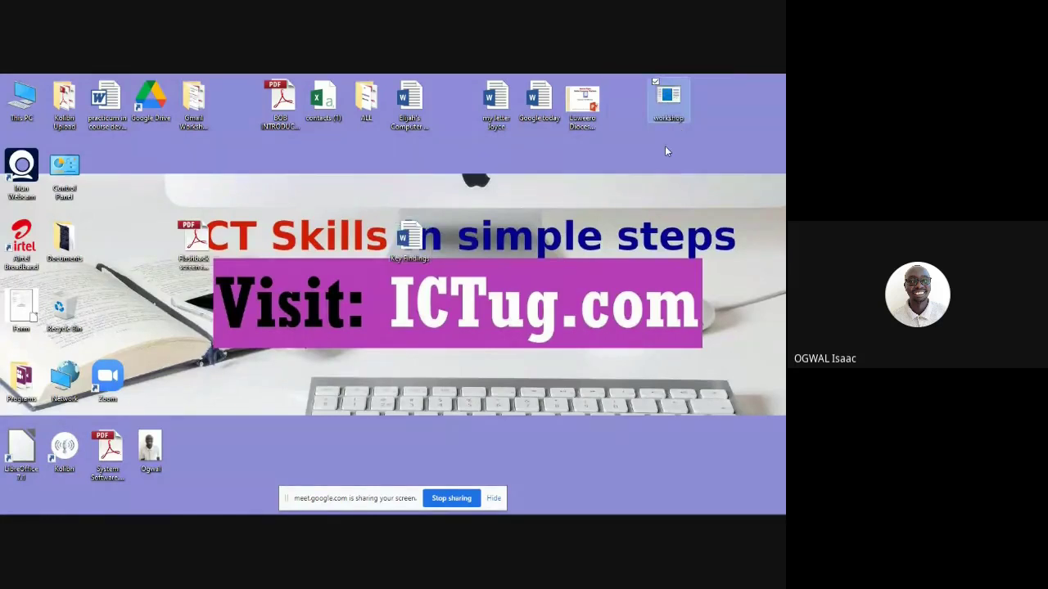
# Step: Reopen the workshop recording from the desktop and pause its playback
pyautogui.click(670, 90)
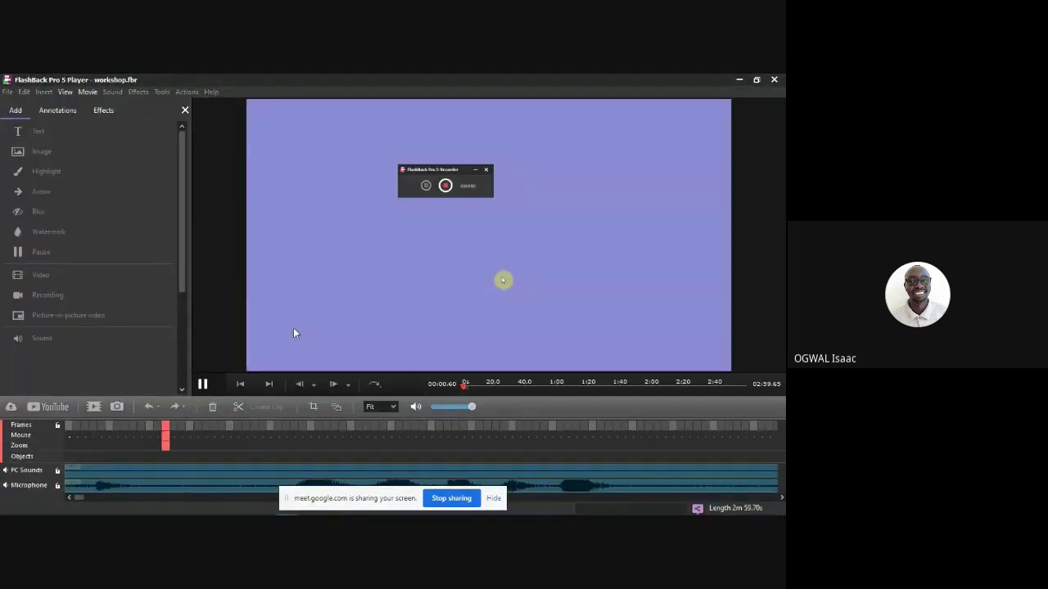
pyautogui.click(203, 384)
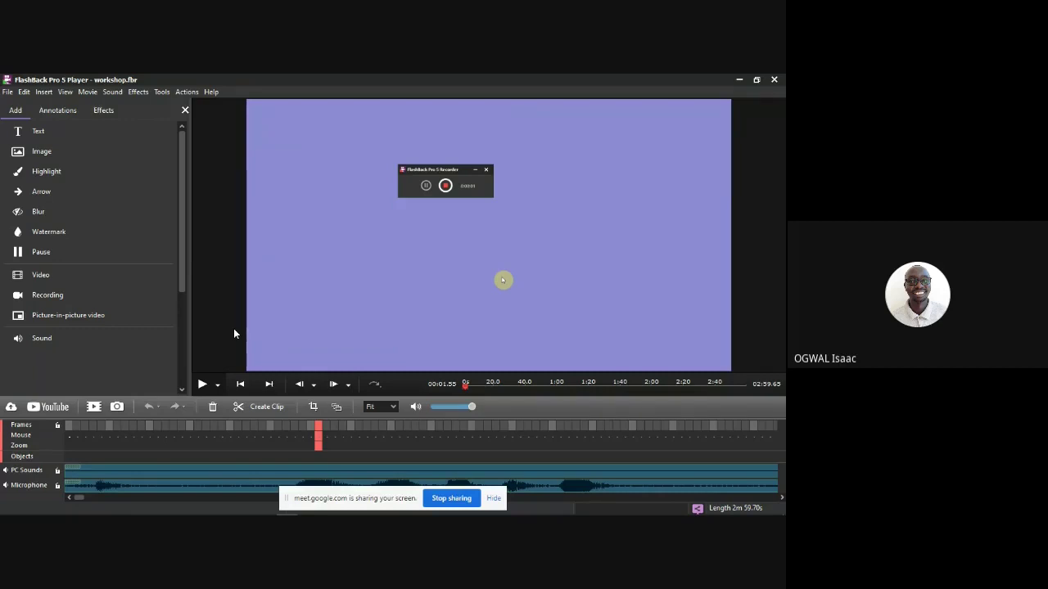
# Step: Start exporting the recording with MPEG4 as the export format
pyautogui.click(92, 407)
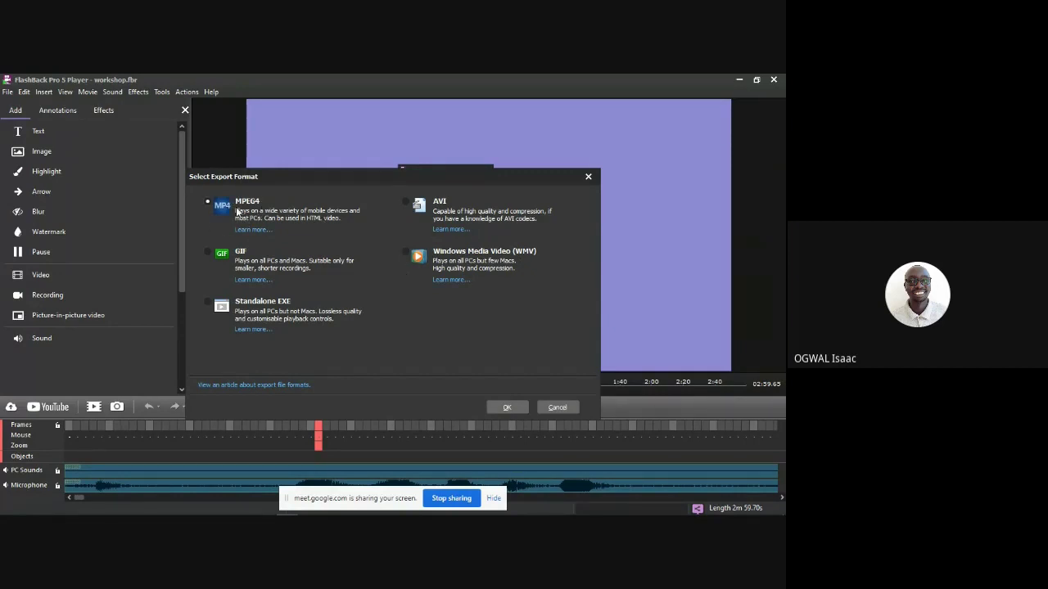
pyautogui.click(407, 254)
pyautogui.click(208, 203)
pyautogui.click(504, 407)
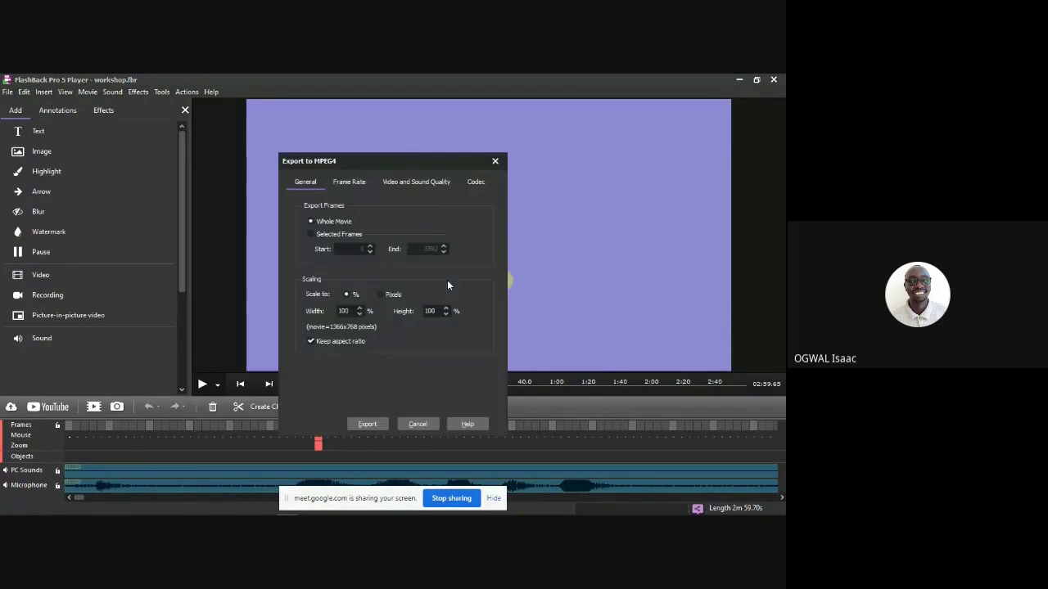
# Step: Review the export frame range, frame rate and keyframe interval, keeping Whole Movie selected
pyautogui.moveTo(391, 164); pyautogui.dragTo(401, 106)
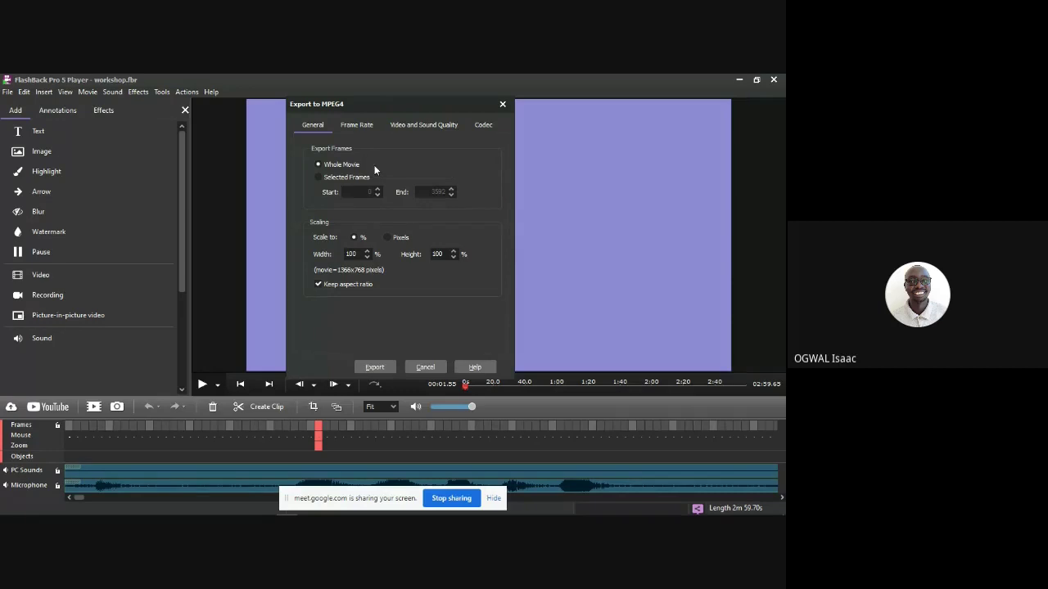
pyautogui.click(319, 176)
pyautogui.click(321, 165)
pyautogui.click(361, 127)
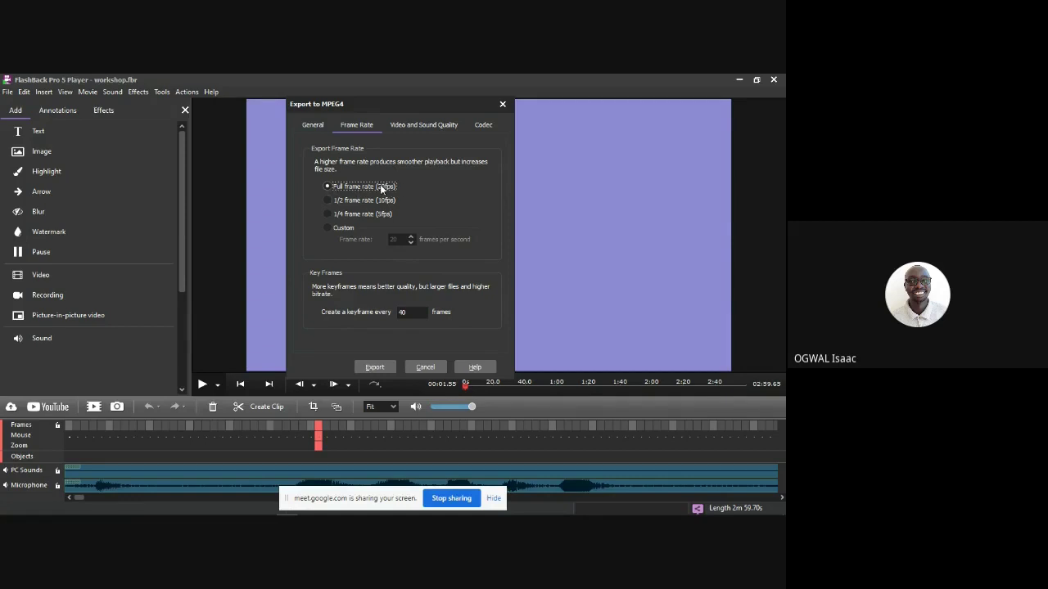
pyautogui.moveTo(414, 316); pyautogui.dragTo(400, 316)
pyautogui.click(411, 312)
# Step: Review the video encoding modes and sound settings, keeping the Quality mode and Export Sound enabled
pyautogui.click(417, 129)
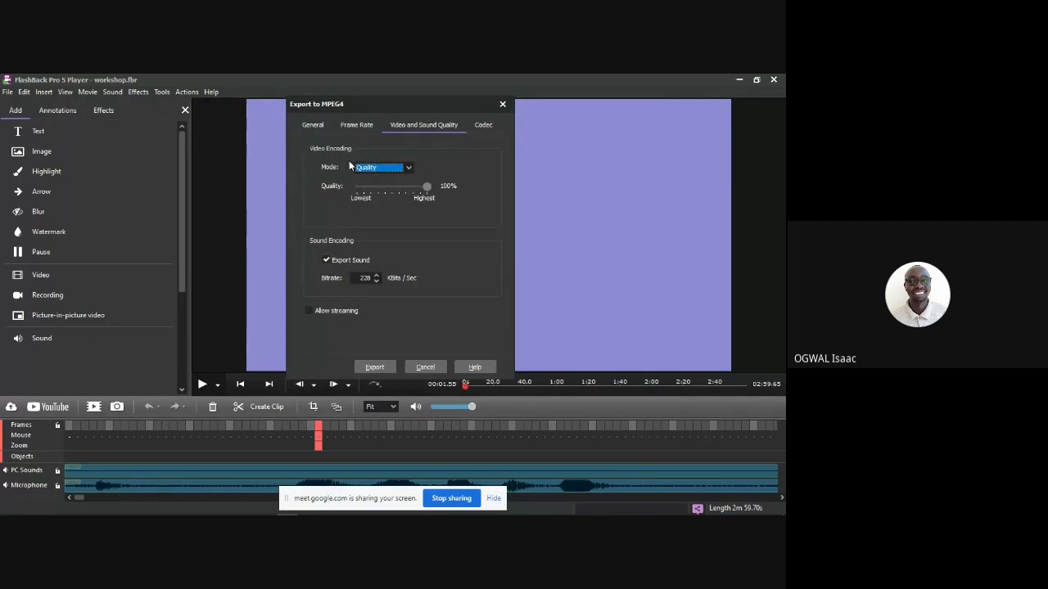
pyautogui.click(409, 168)
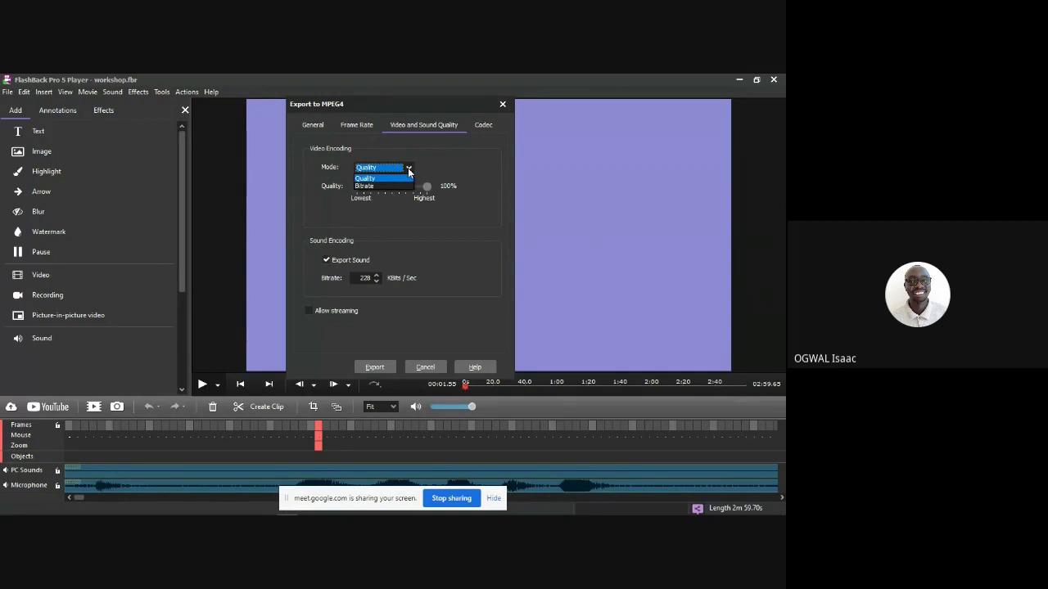
pyautogui.click(408, 169)
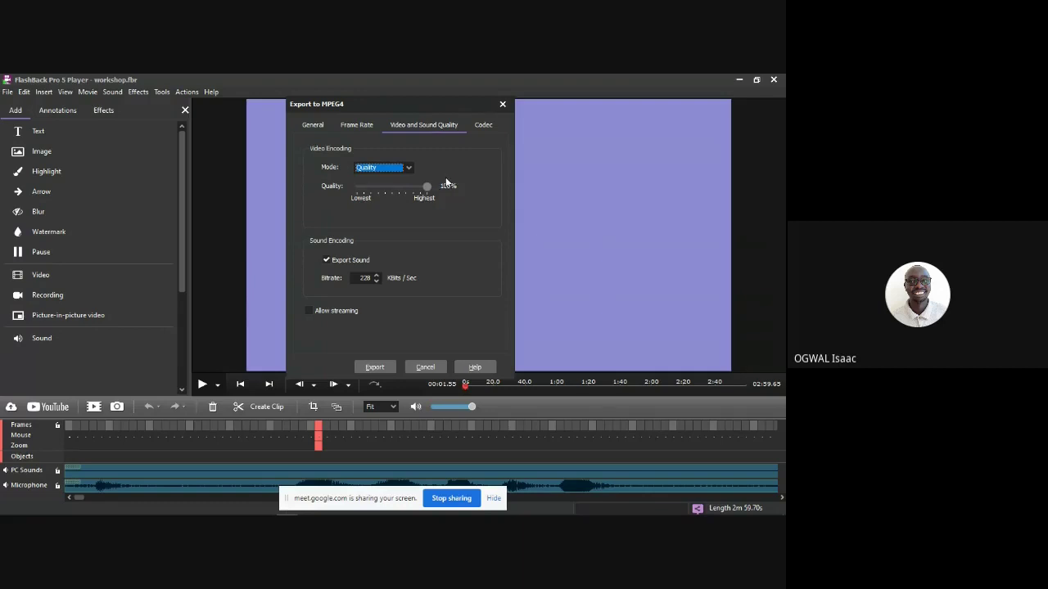
pyautogui.click(327, 261)
pyautogui.click(327, 260)
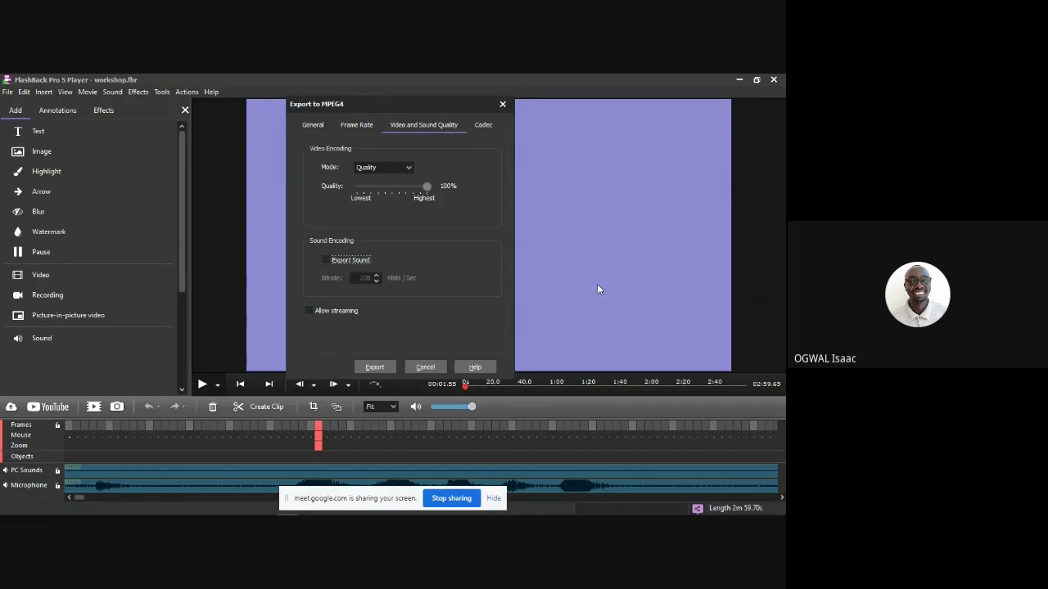
pyautogui.click(326, 260)
# Step: Export the movie with the Openh264 codec and save it to the Desktop as the MP4 file workshop
pyautogui.click(485, 130)
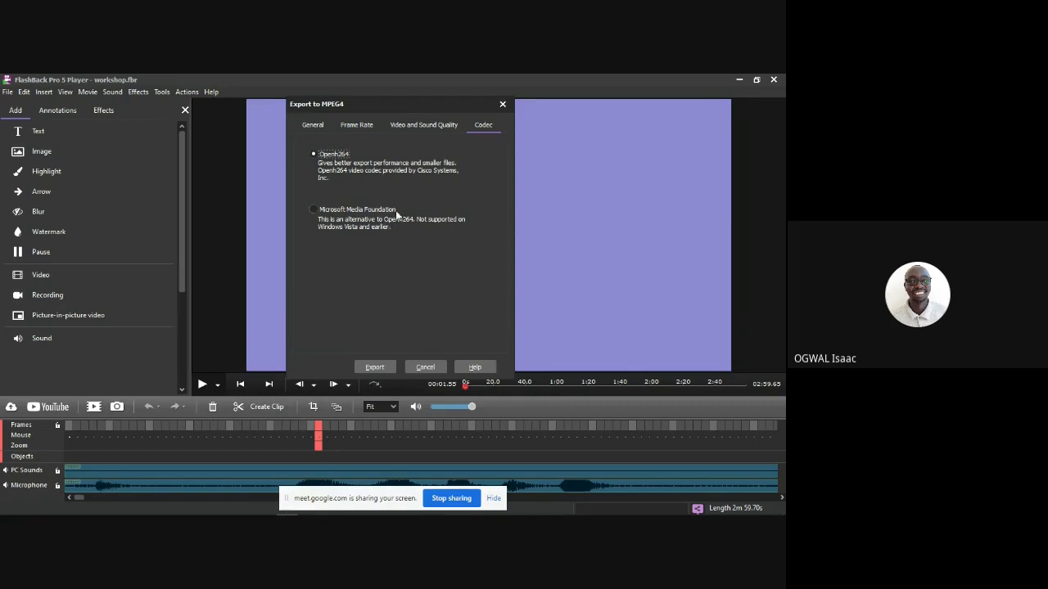
pyautogui.click(374, 368)
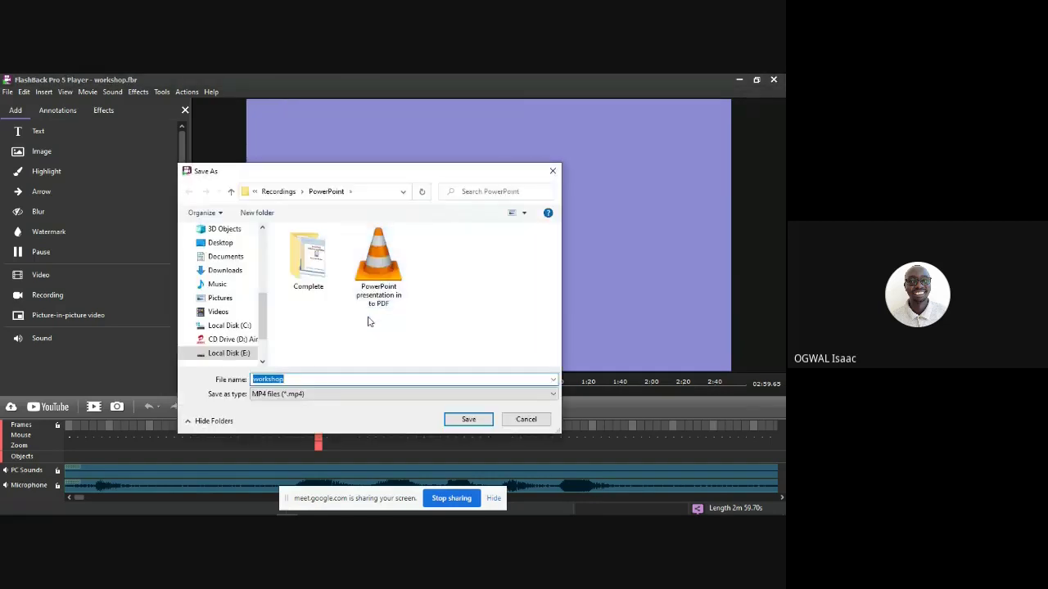
pyautogui.moveTo(453, 176); pyautogui.dragTo(513, 113)
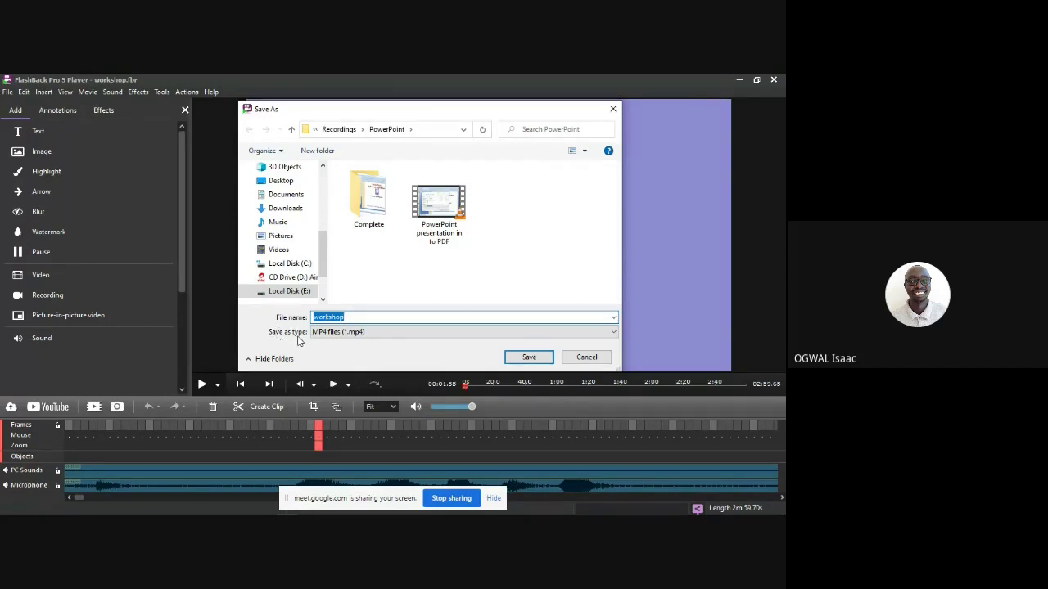
pyautogui.click(347, 334)
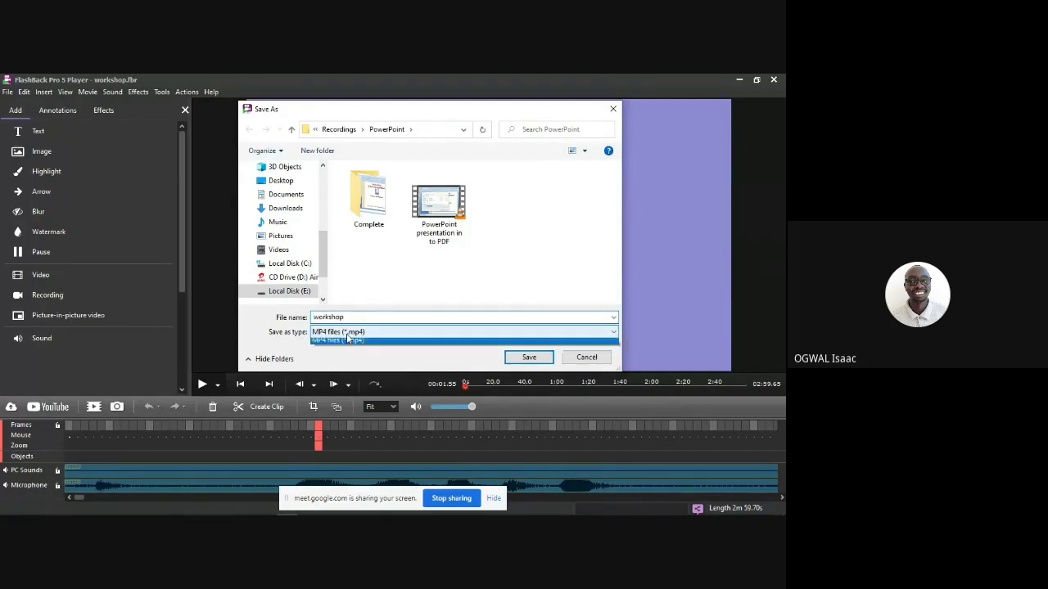
pyautogui.click(347, 338)
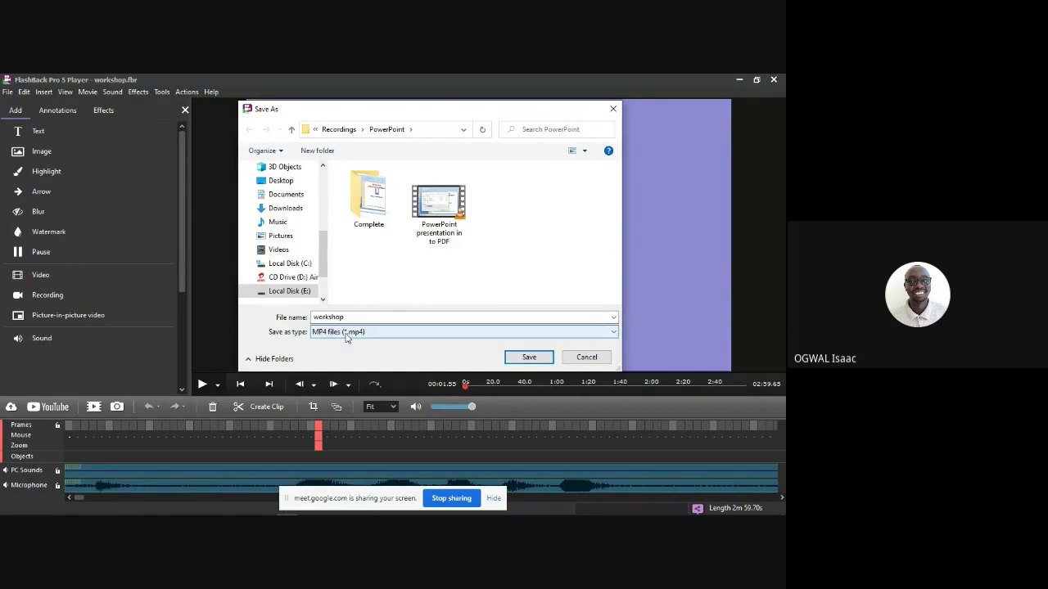
pyautogui.click(281, 181)
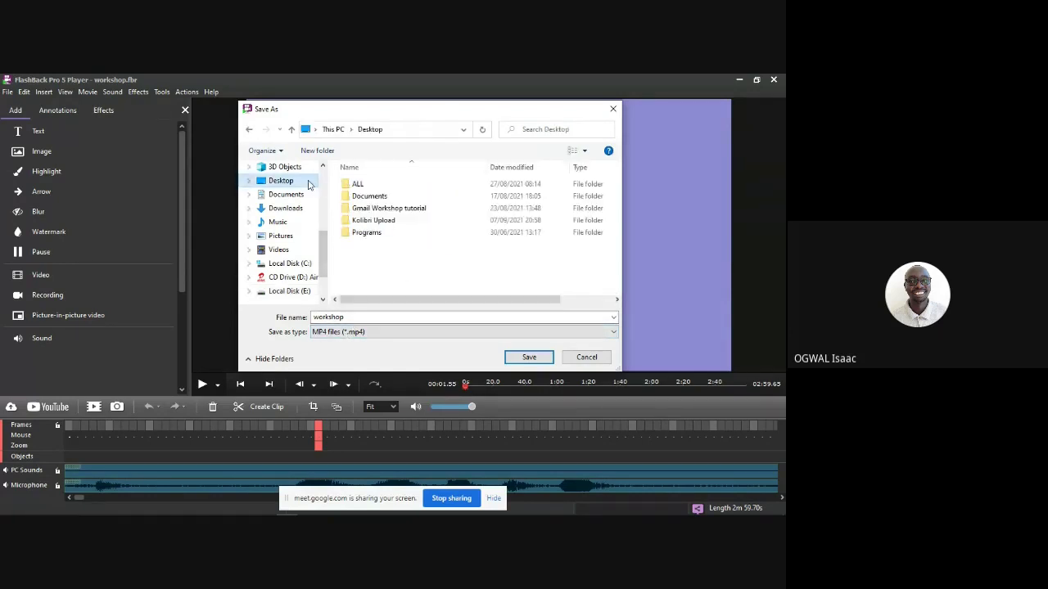
pyautogui.click(531, 359)
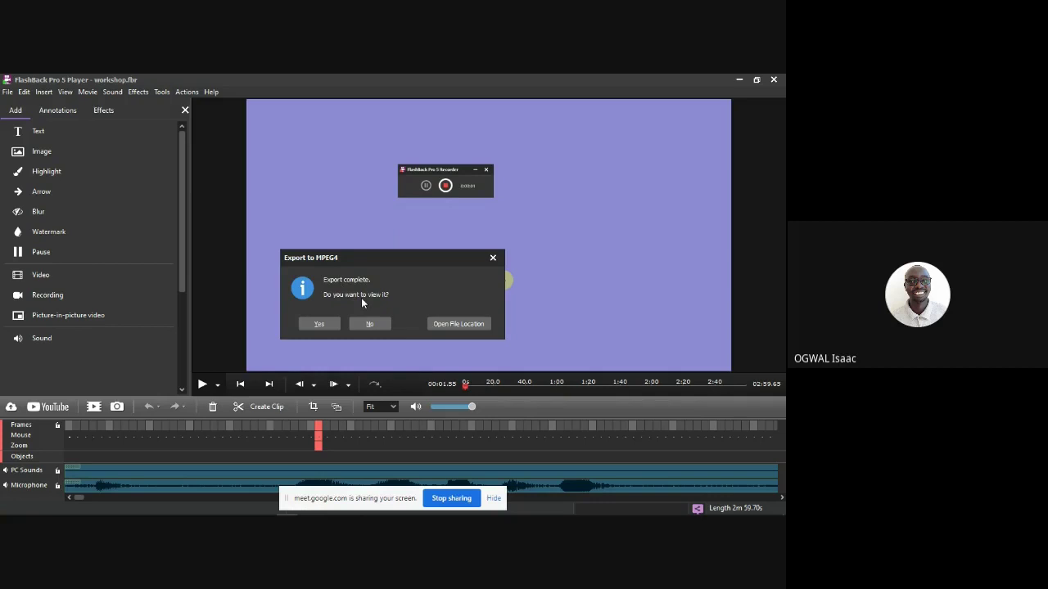
# Step: View the exported workshop.mp4 in VLC media player and pause its playback
pyautogui.click(320, 324)
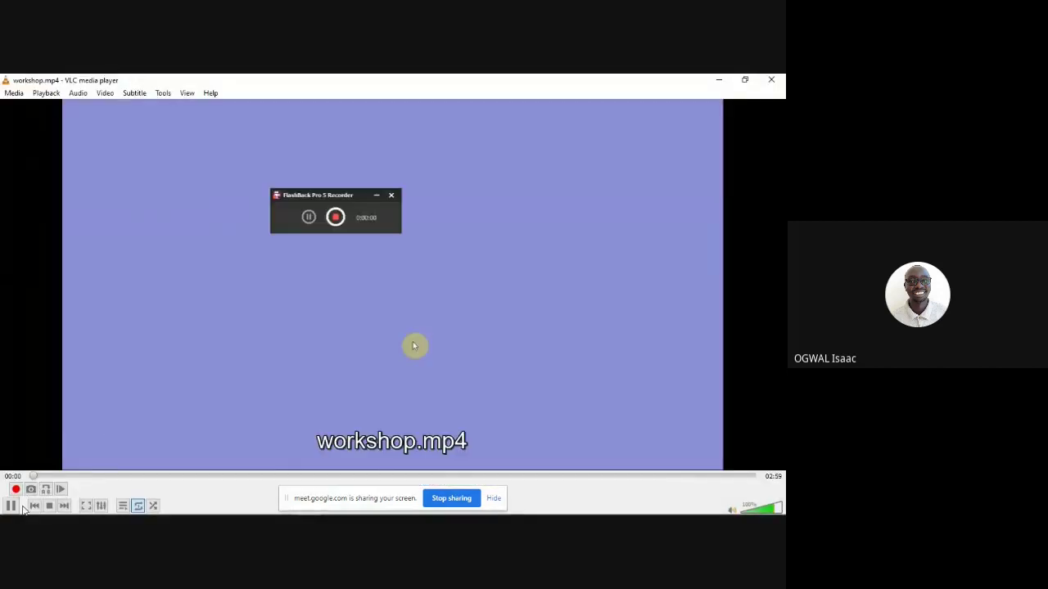
pyautogui.click(10, 505)
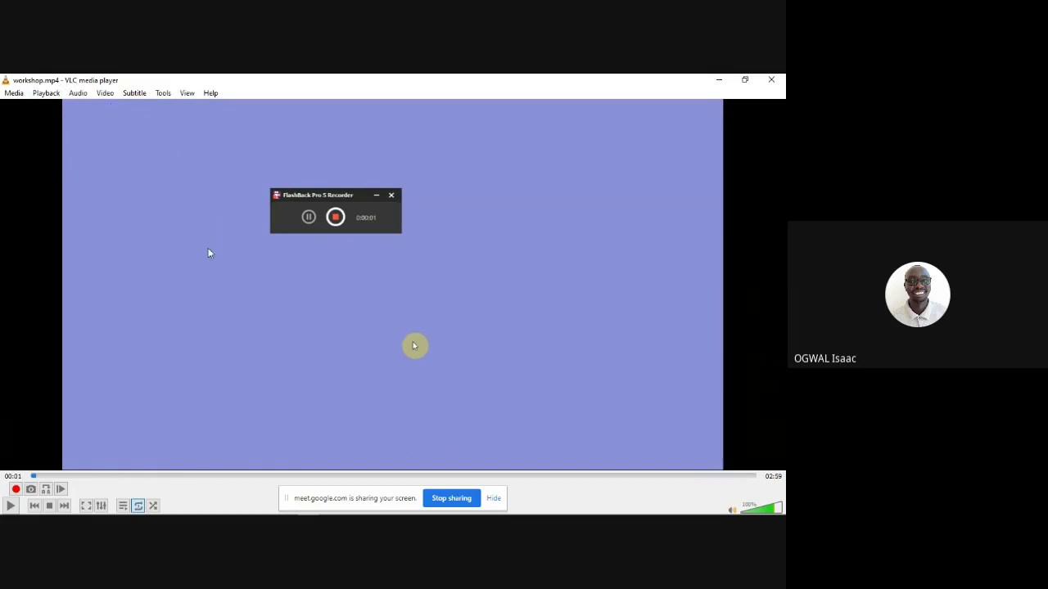
# Step: Switch to the Google Meet call and stop presenting the screen
pyautogui.hotkey('alt', 'Tab')
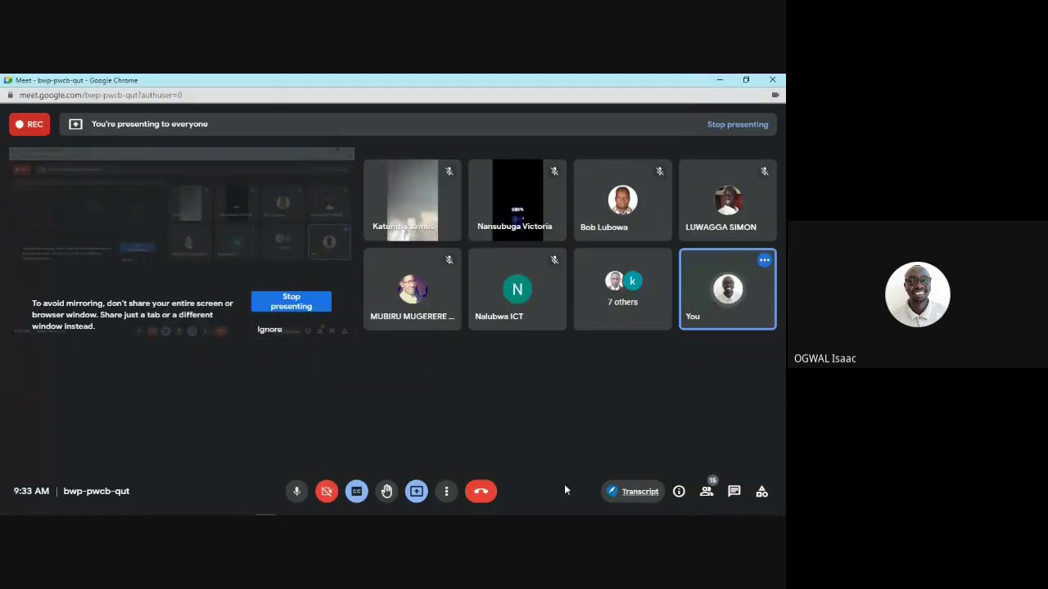
pyautogui.click(724, 132)
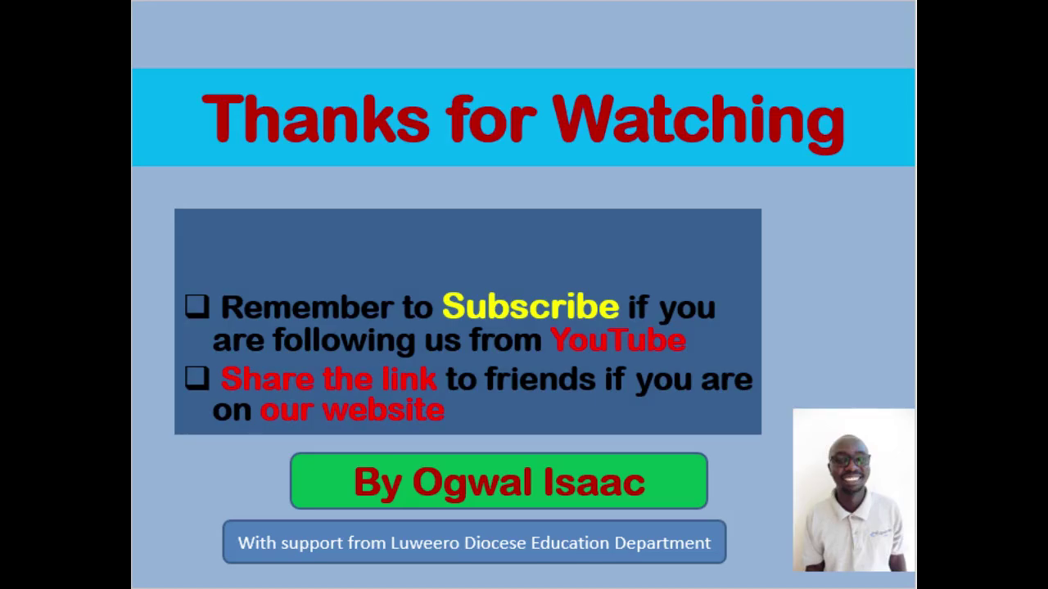